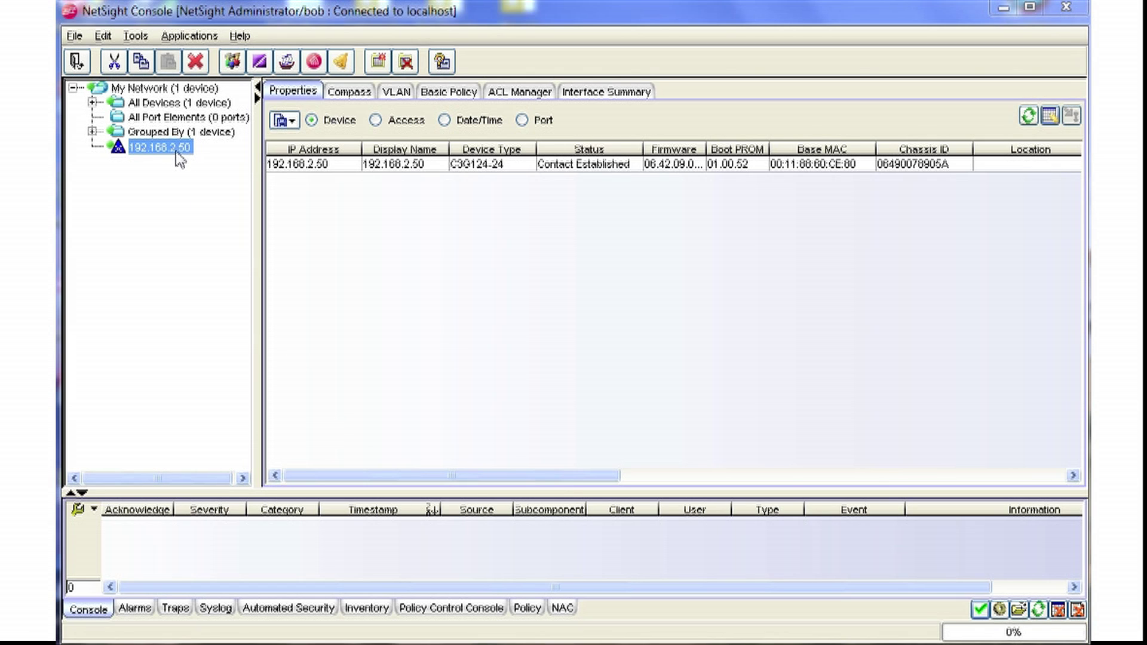
Select switch 192.168.2.50 (C3G124-24) in the My Network tree to view its properties.
mouse_move(178, 158)
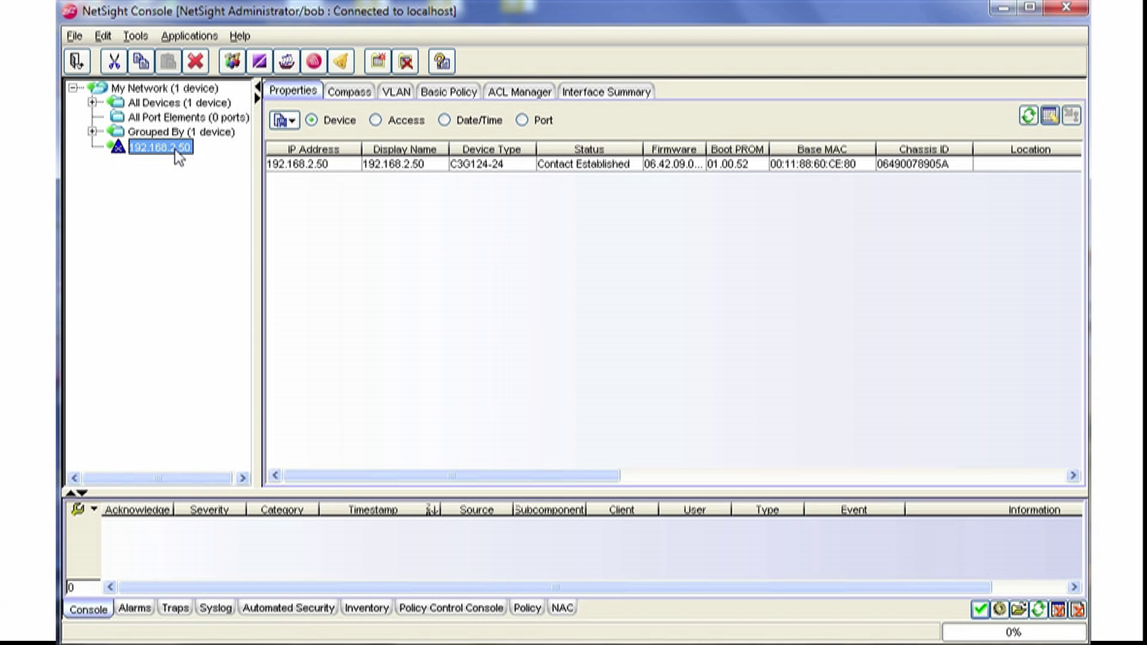
Query the switch's VLANs and merge red, blue, green and yellow into the Primary VLAN Model.
click(396, 92)
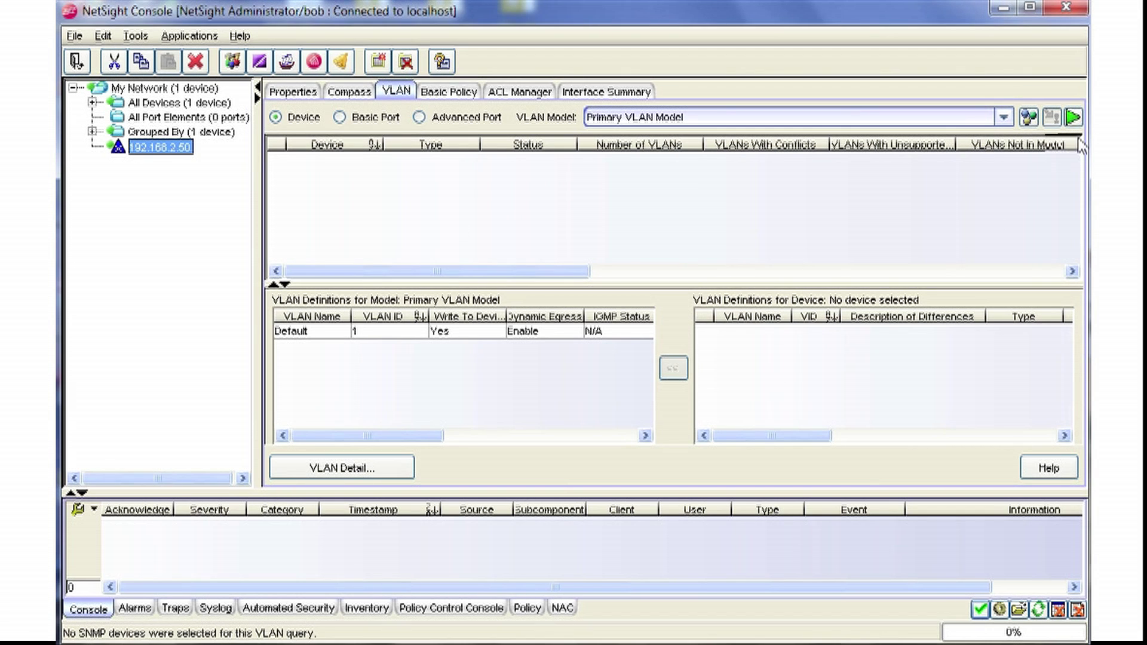
click(1074, 117)
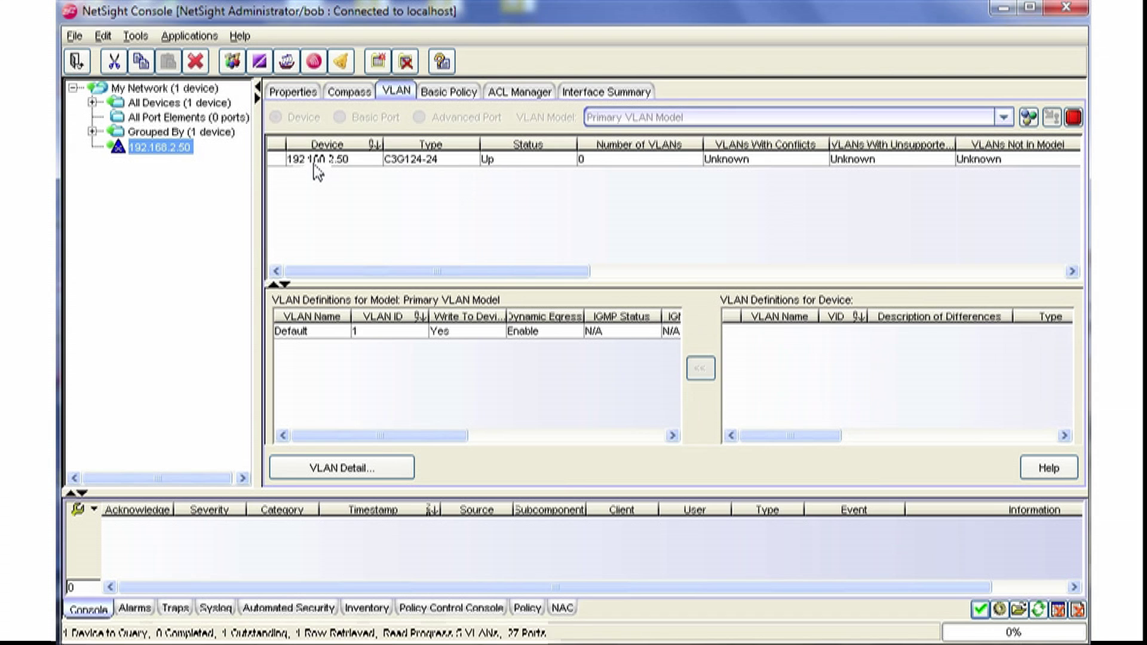
drag(736, 352, 757, 399)
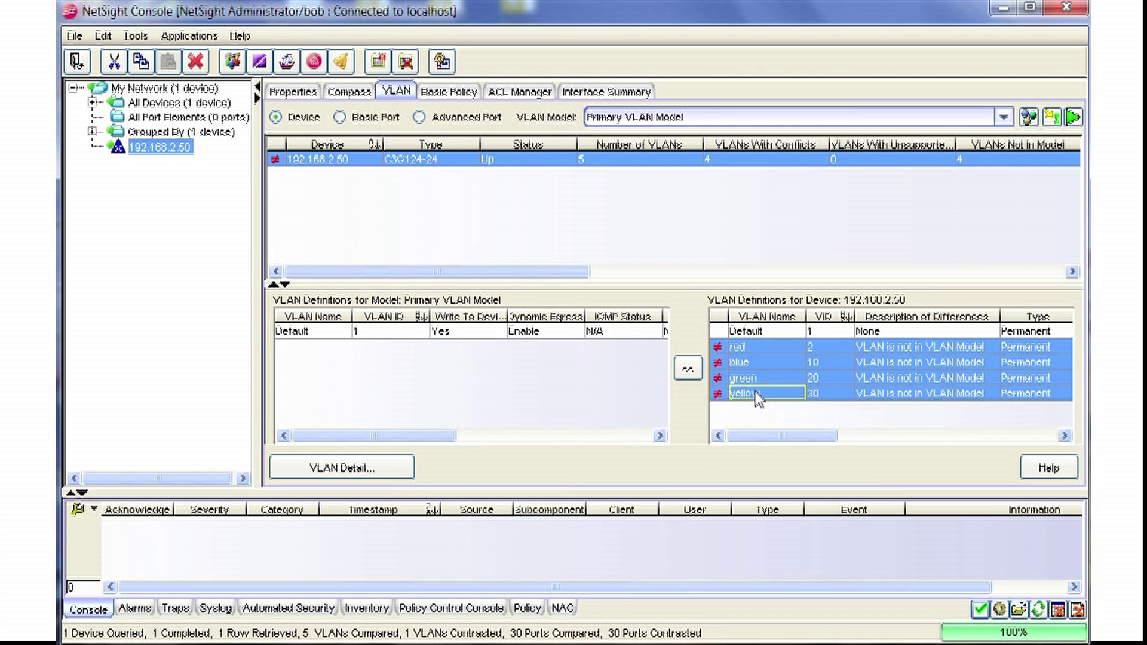
click(689, 370)
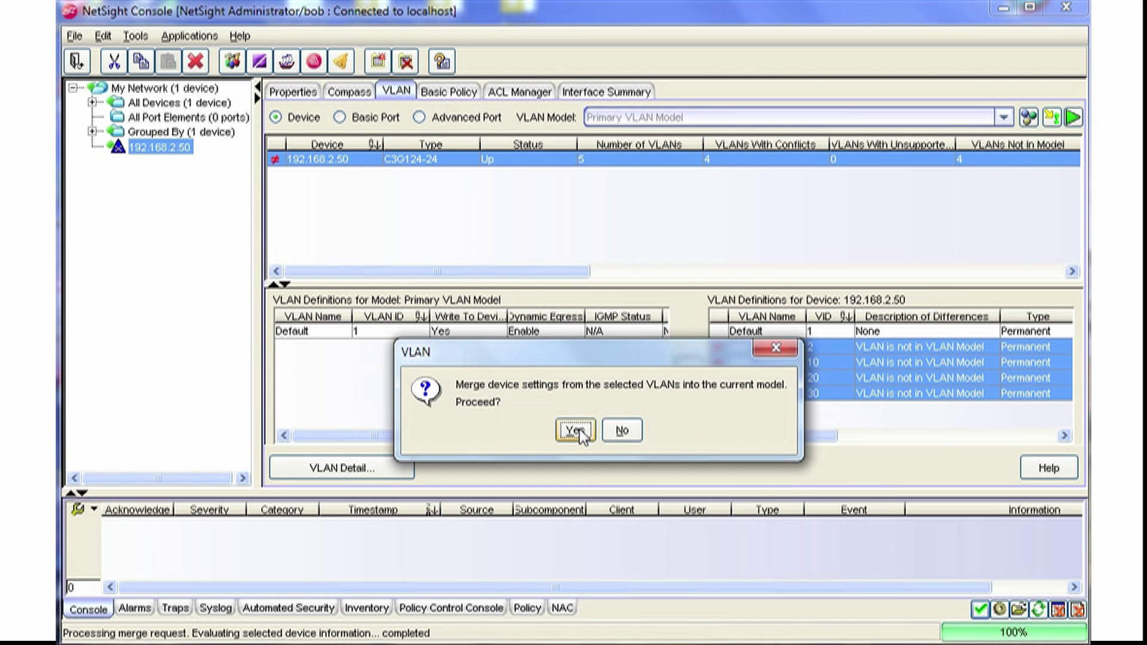
click(577, 432)
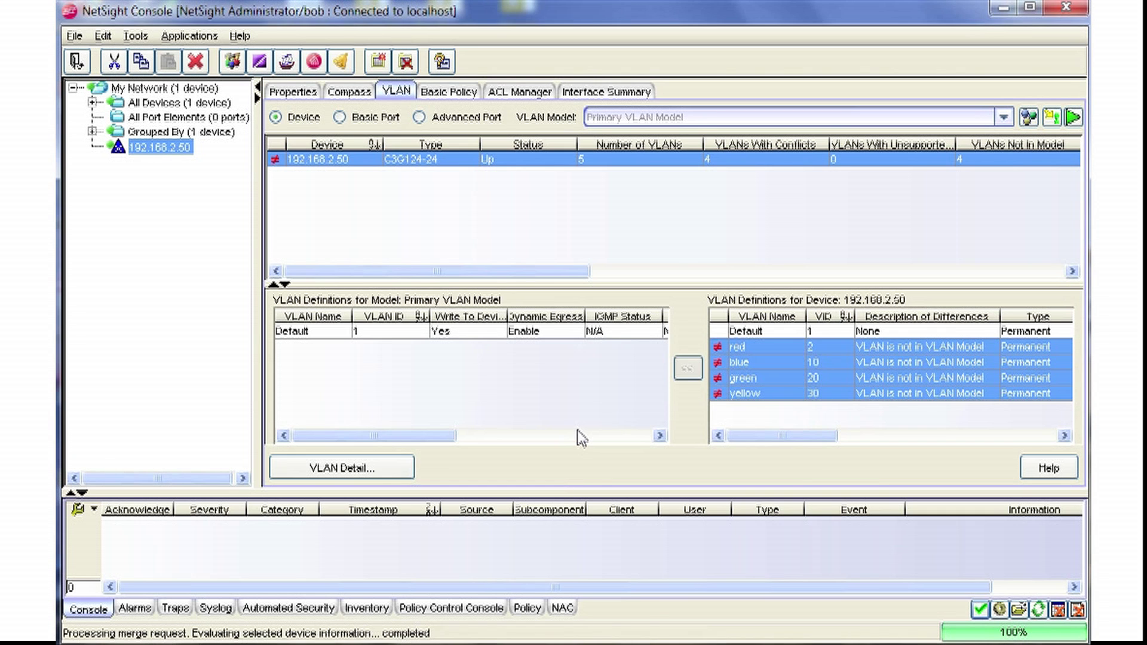
click(1028, 118)
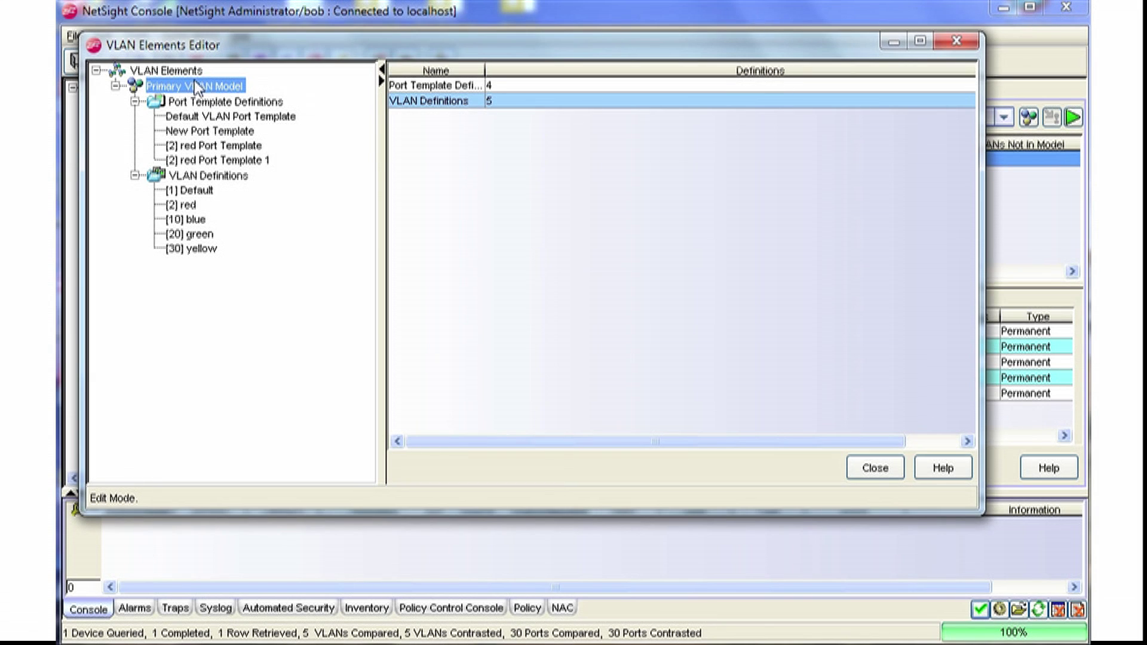
Create a new port template named 'Trunk' with Configure Egress States enabled.
click(220, 108)
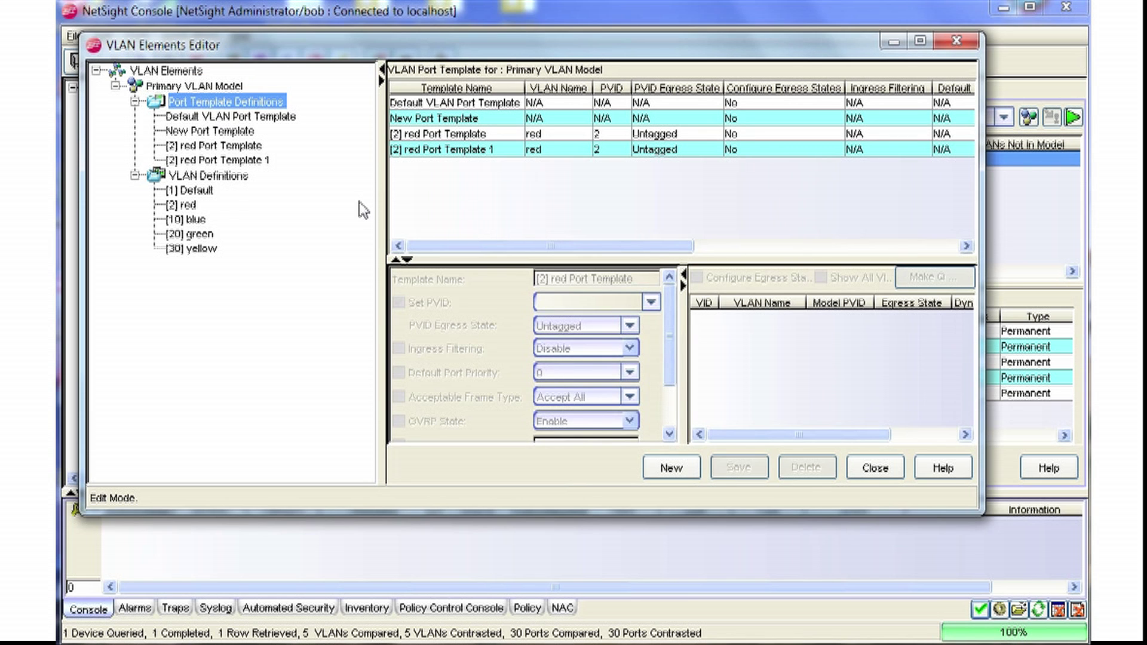
click(671, 468)
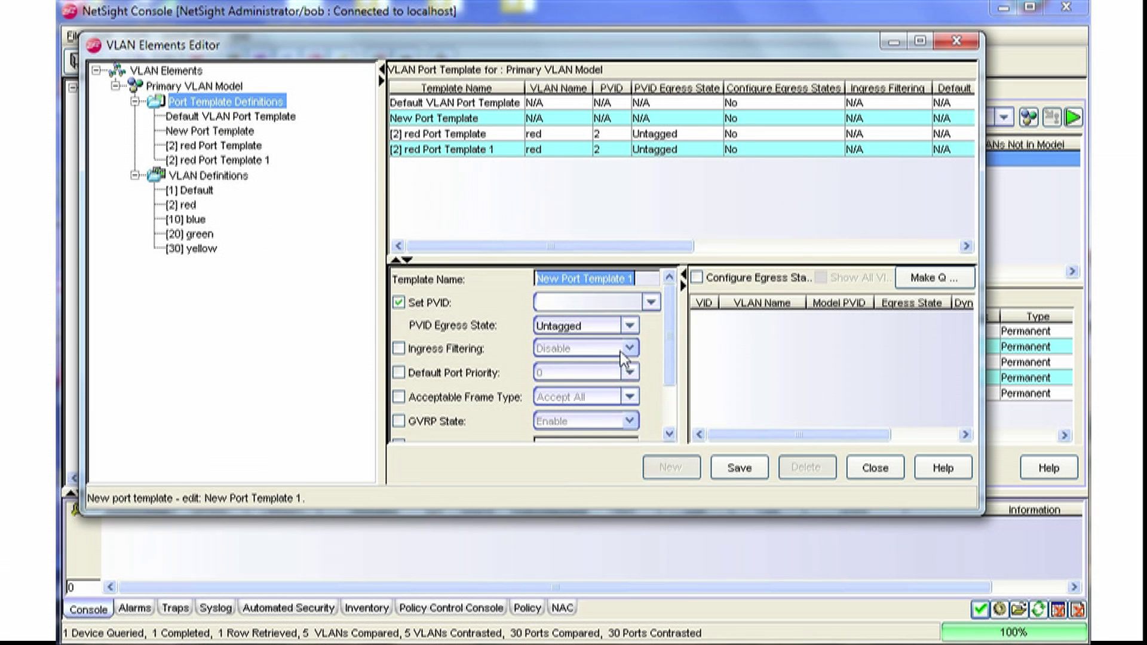
text(Trunk)
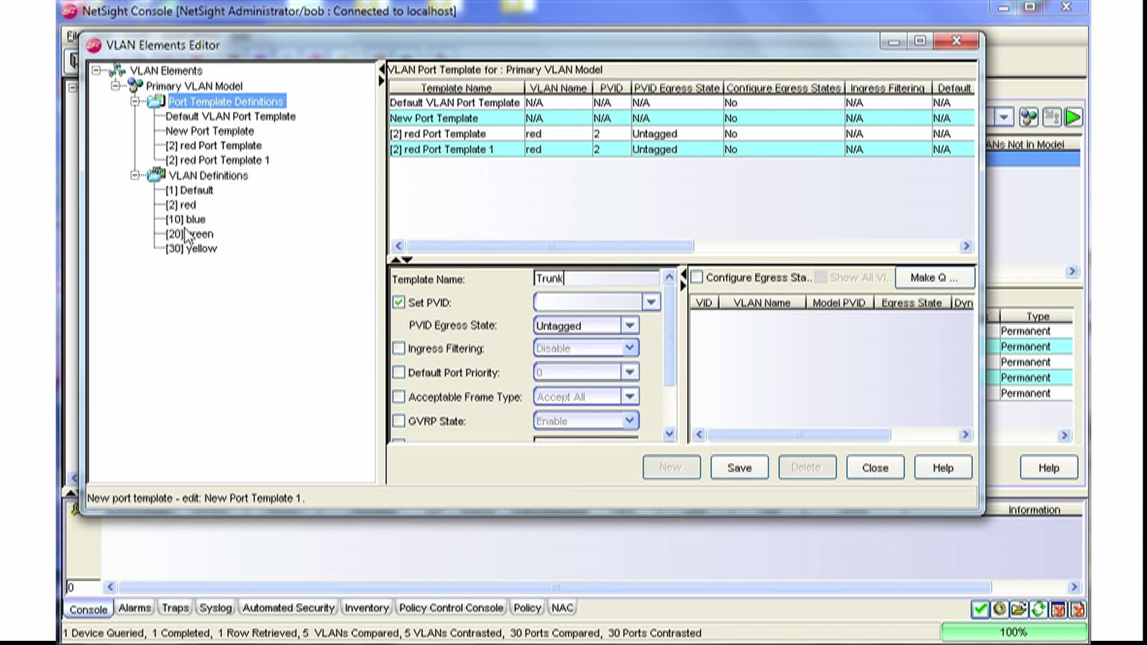
click(730, 278)
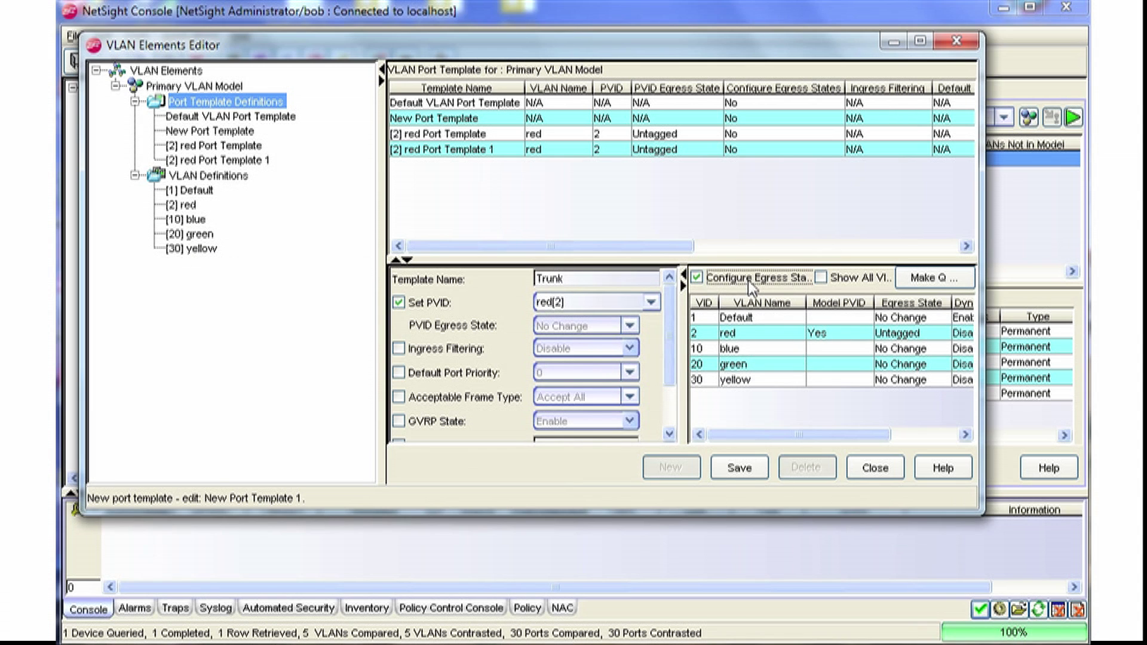
Set the red, blue and green VLANs to Tagged egress in the Trunk template.
click(834, 341)
shift+click(834, 365)
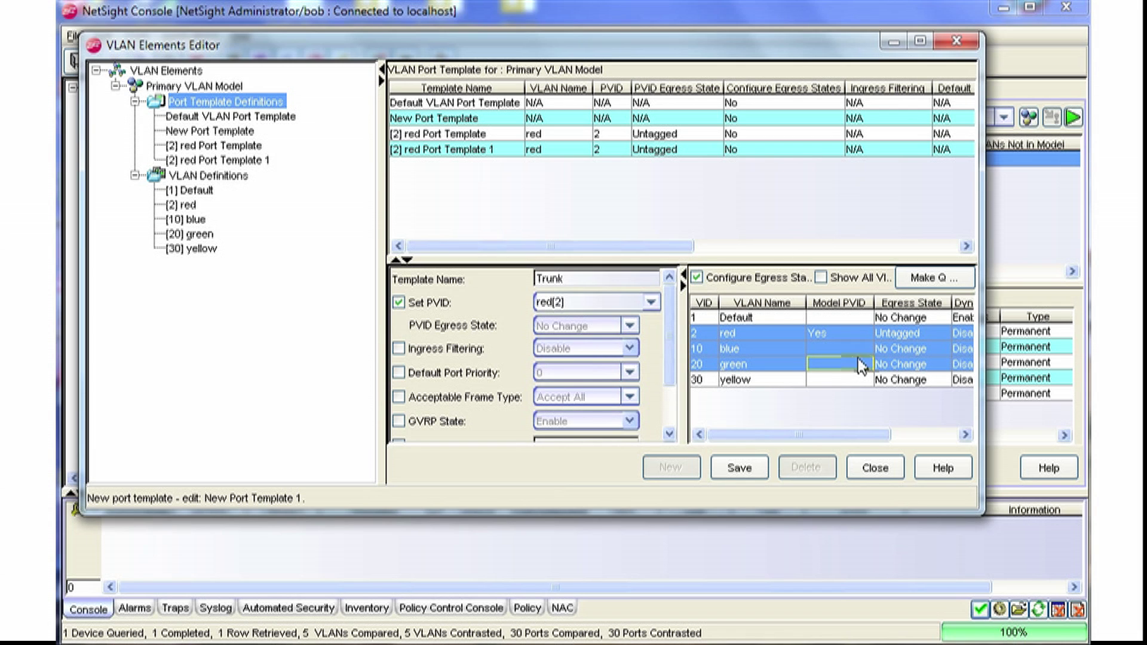
right_click(835, 349)
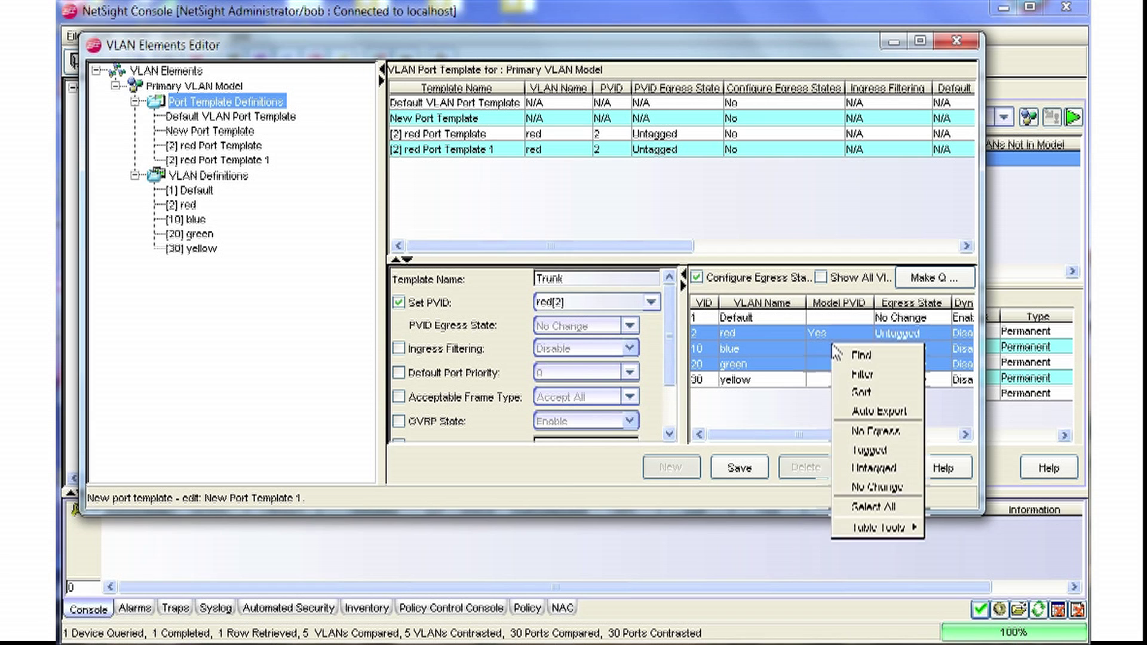
click(870, 449)
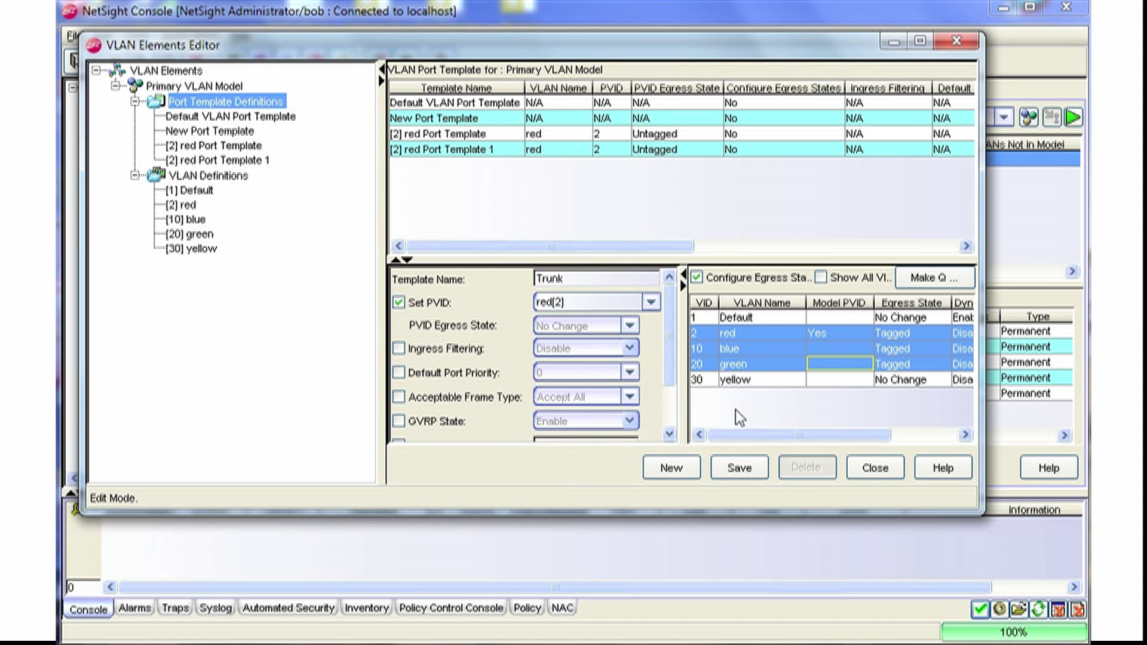
Save the Trunk template and close the VLAN Elements Editor.
click(737, 471)
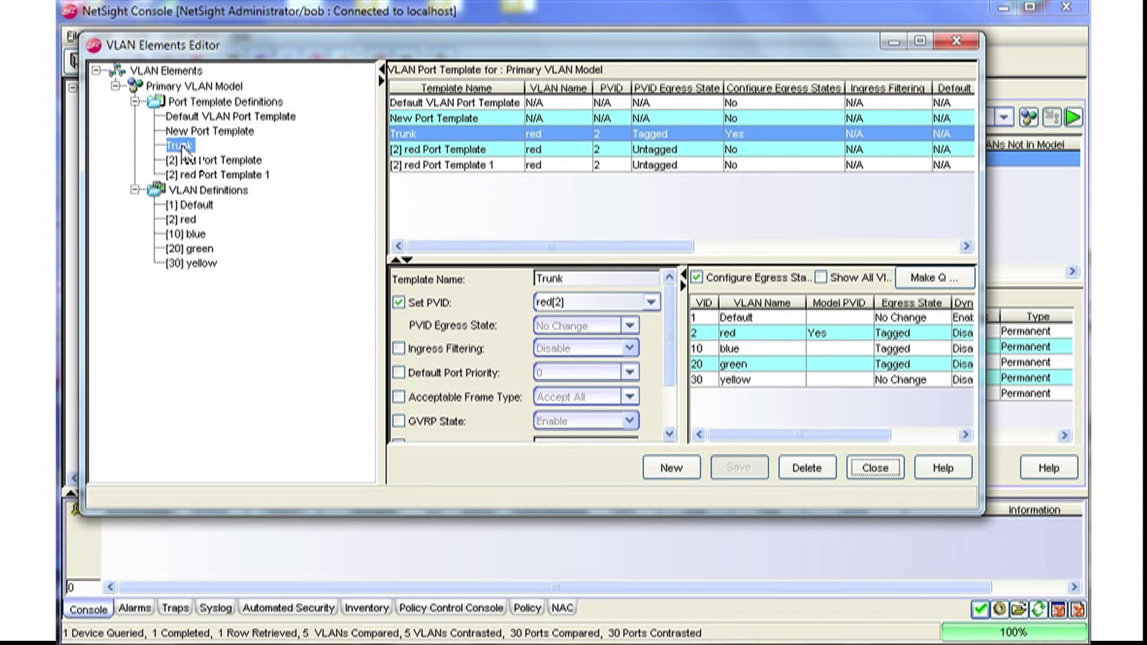
click(185, 150)
click(882, 472)
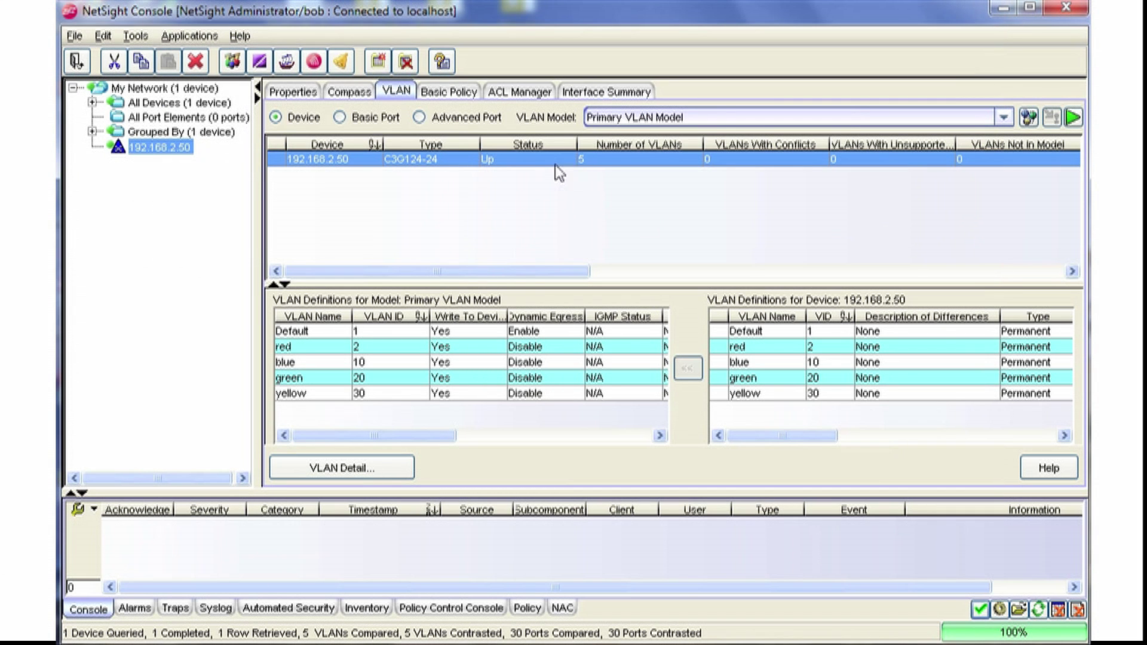
Query the switch's per-port VLAN settings with Primary VLAN Model selected.
click(449, 118)
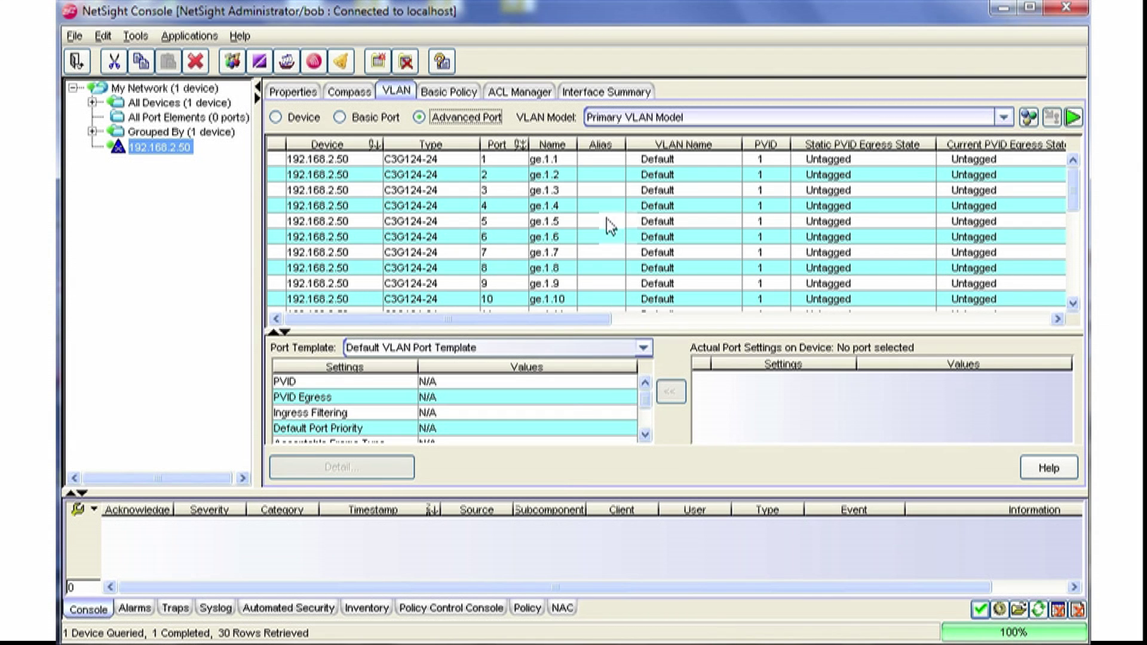
click(1074, 118)
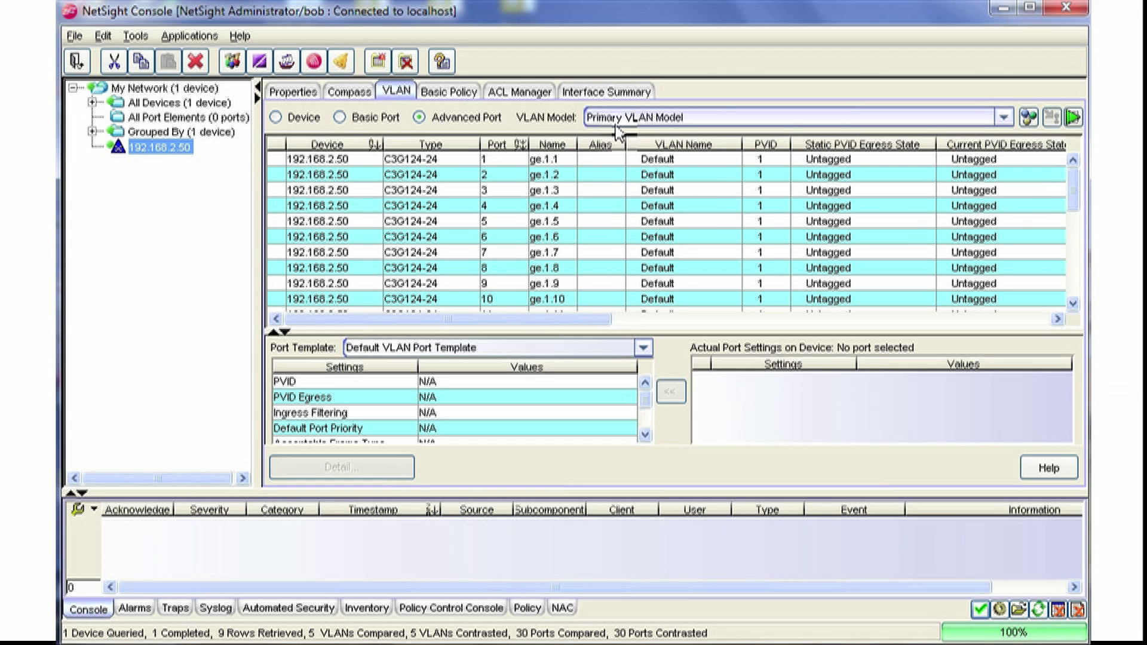
click(779, 117)
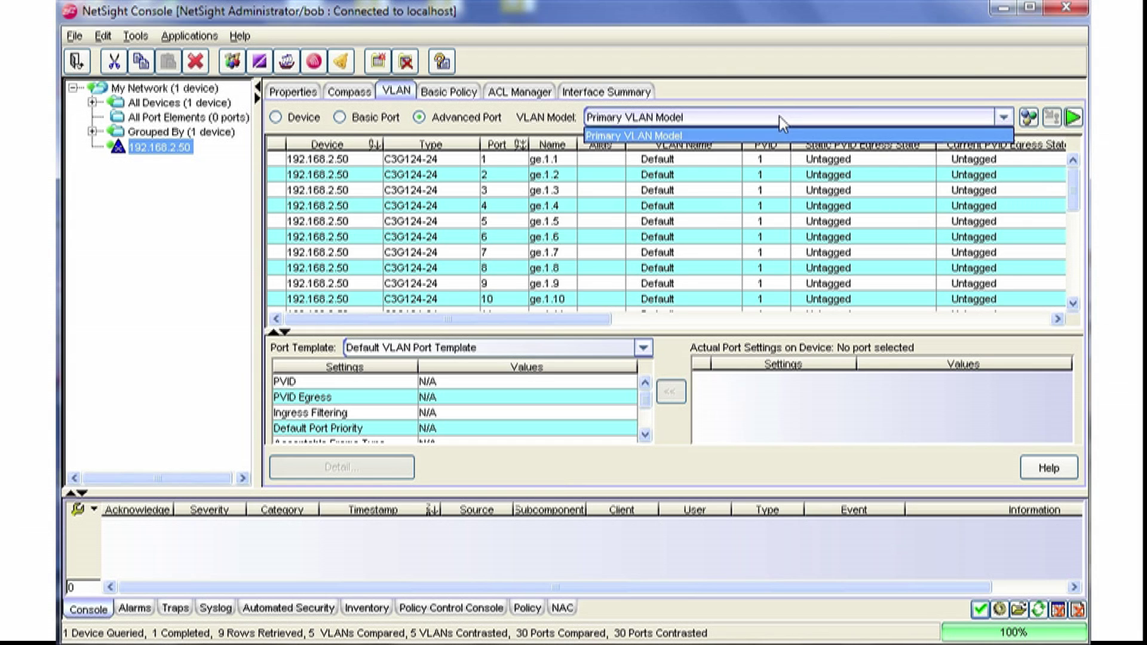
click(714, 139)
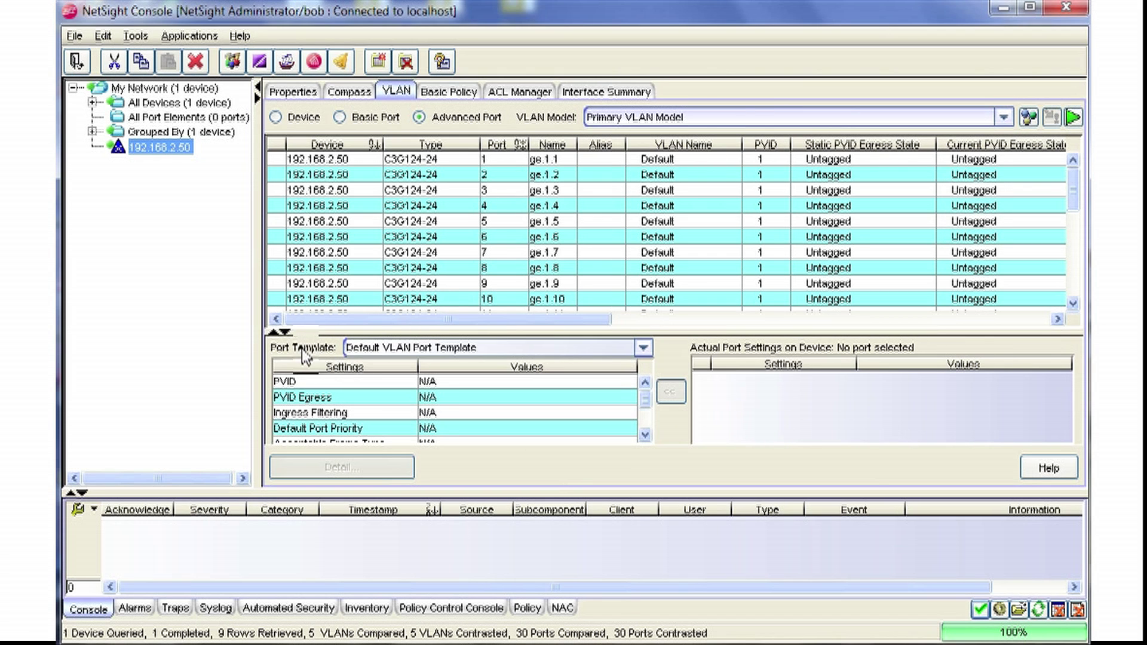
Choose the Trunk port template for port ge.1.24 and request enforcement.
click(642, 349)
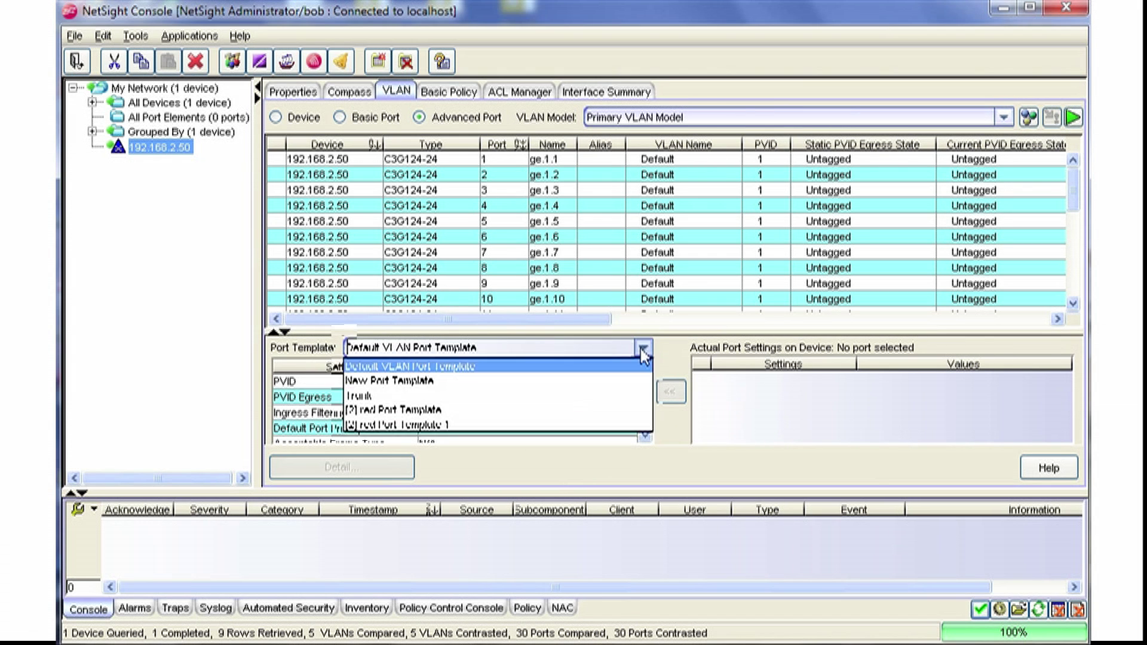
click(601, 386)
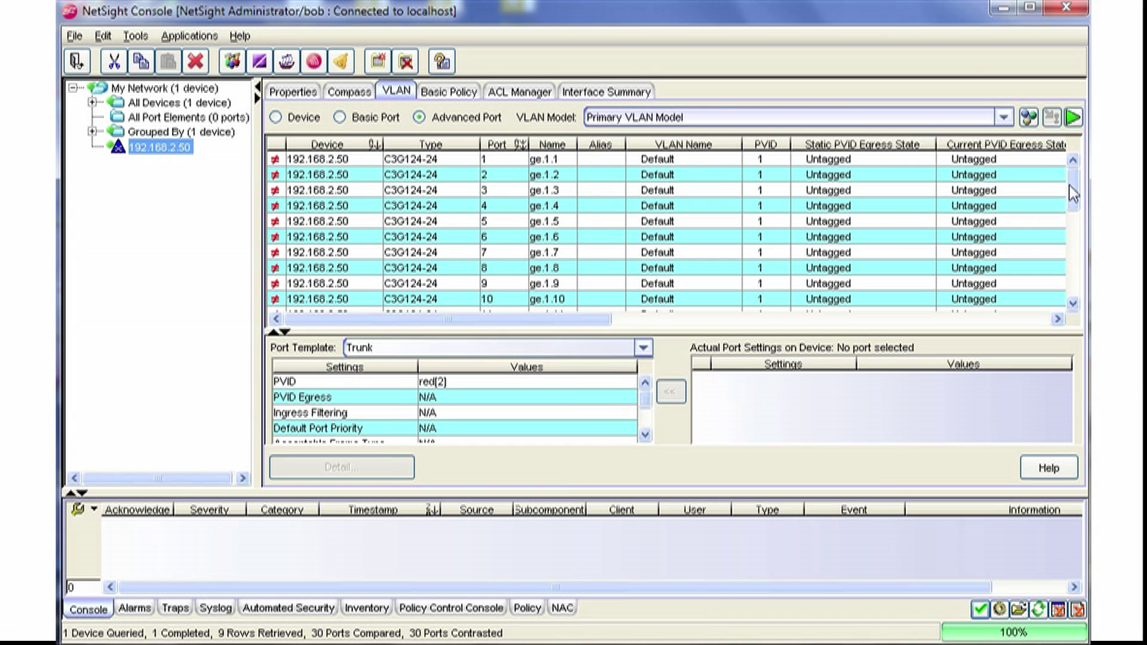
drag(1074, 191, 1080, 263)
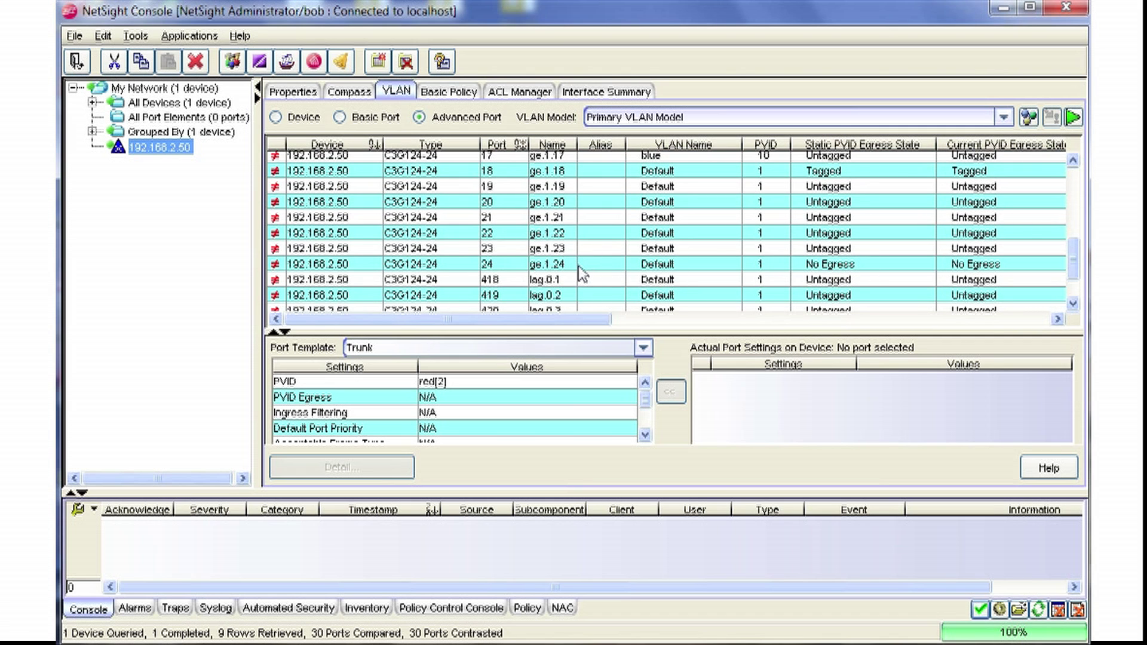
click(583, 270)
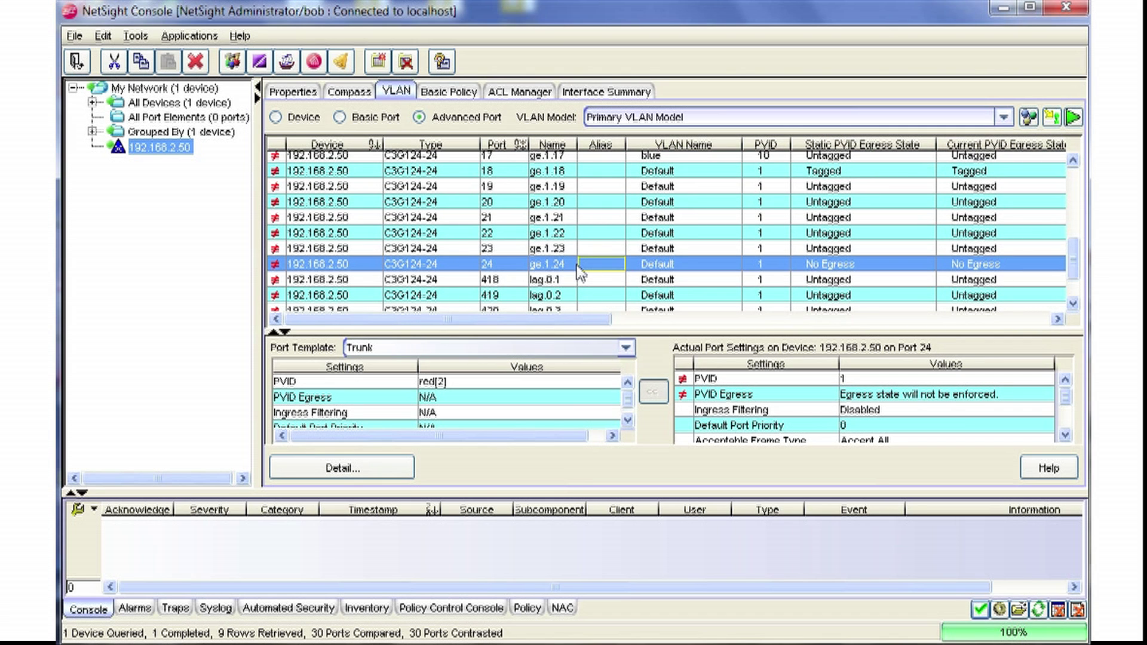
click(1058, 122)
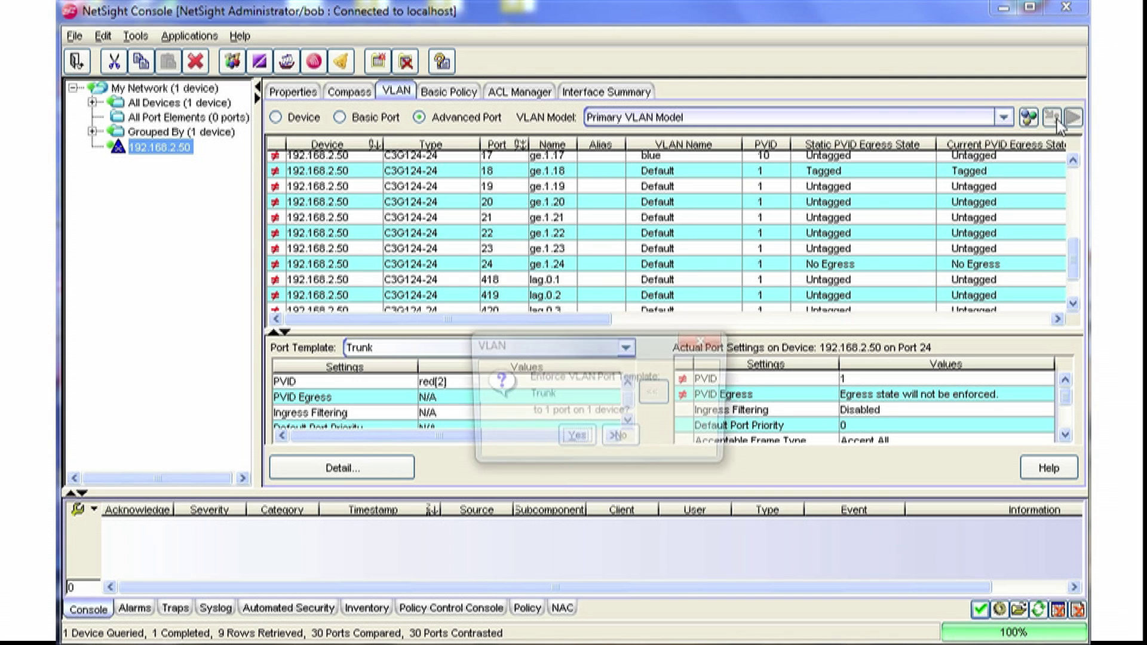
Enforce Trunk on port ge.1.24 and check its egress details show PVID 2 (red) tagged.
click(579, 435)
click(592, 447)
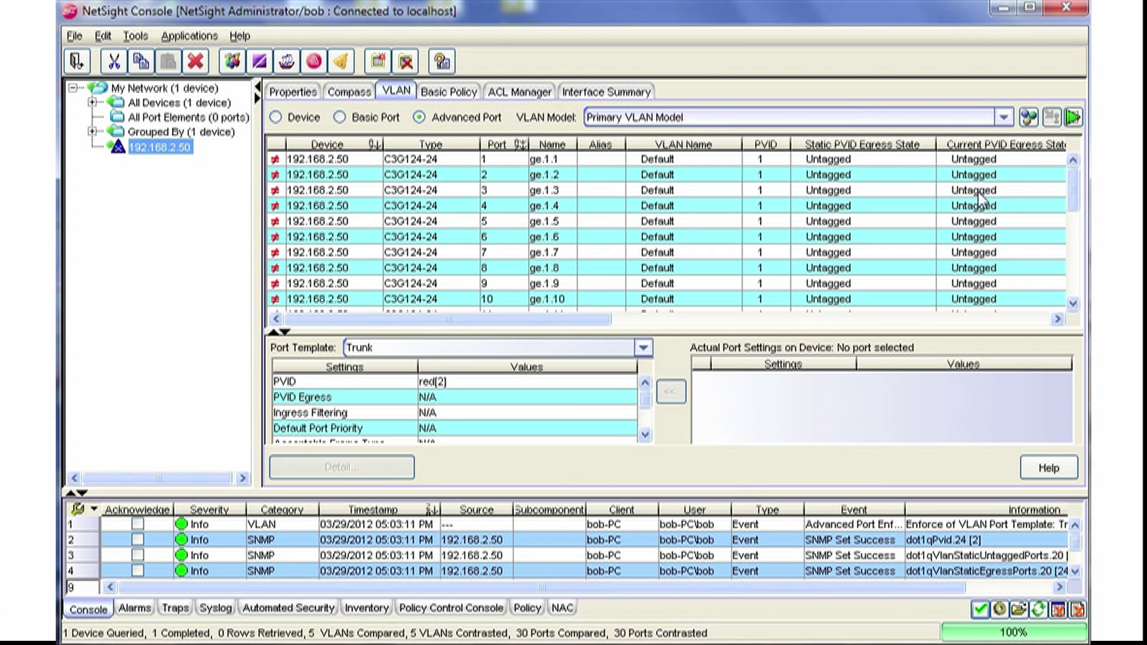
drag(1074, 191, 1074, 264)
click(572, 247)
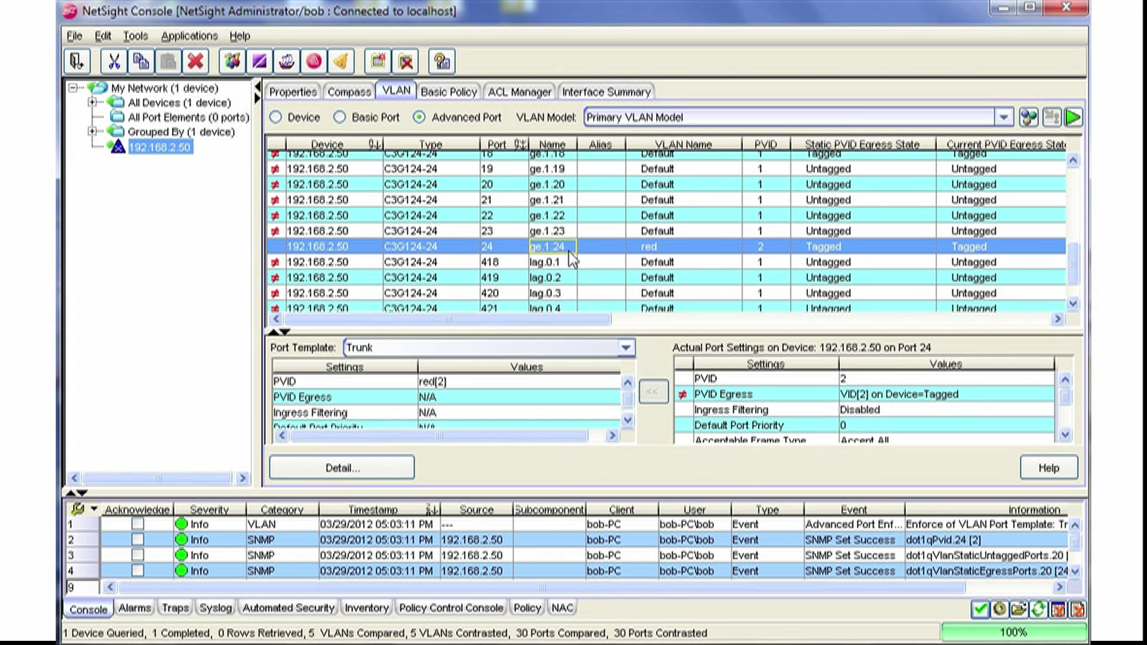
click(399, 472)
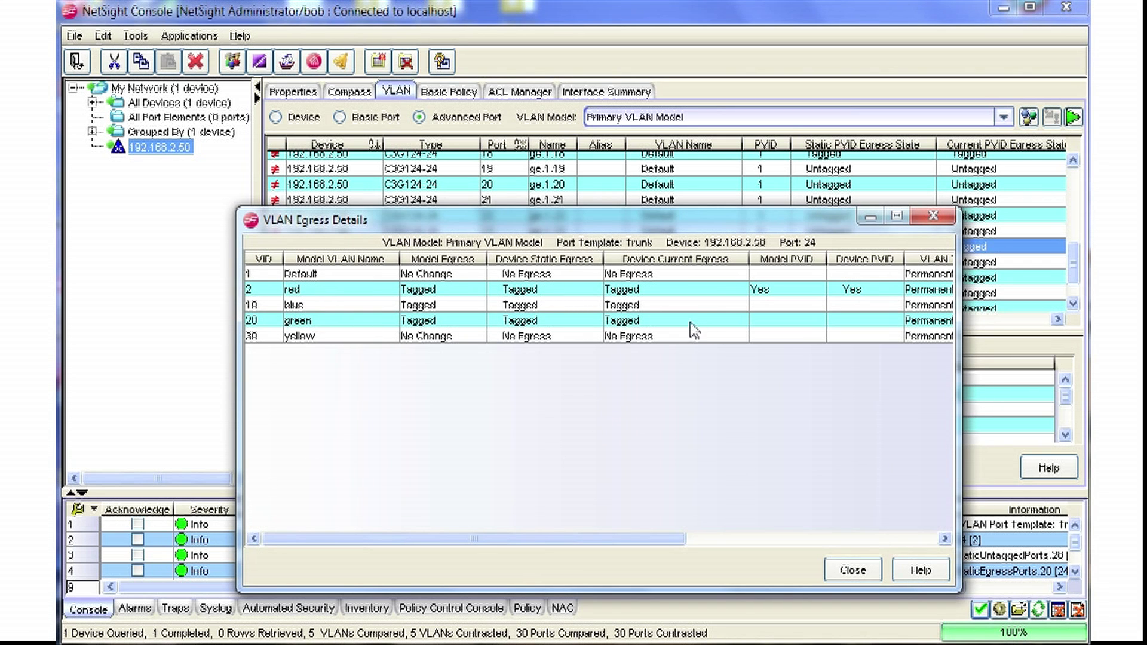
click(869, 568)
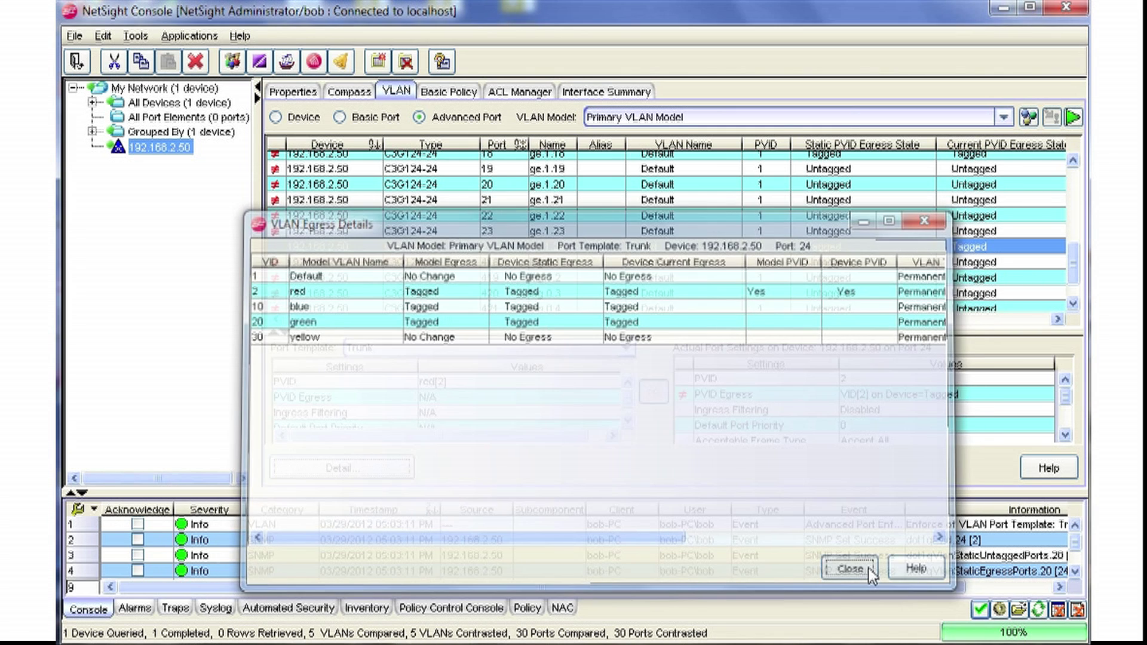
right_click(172, 156)
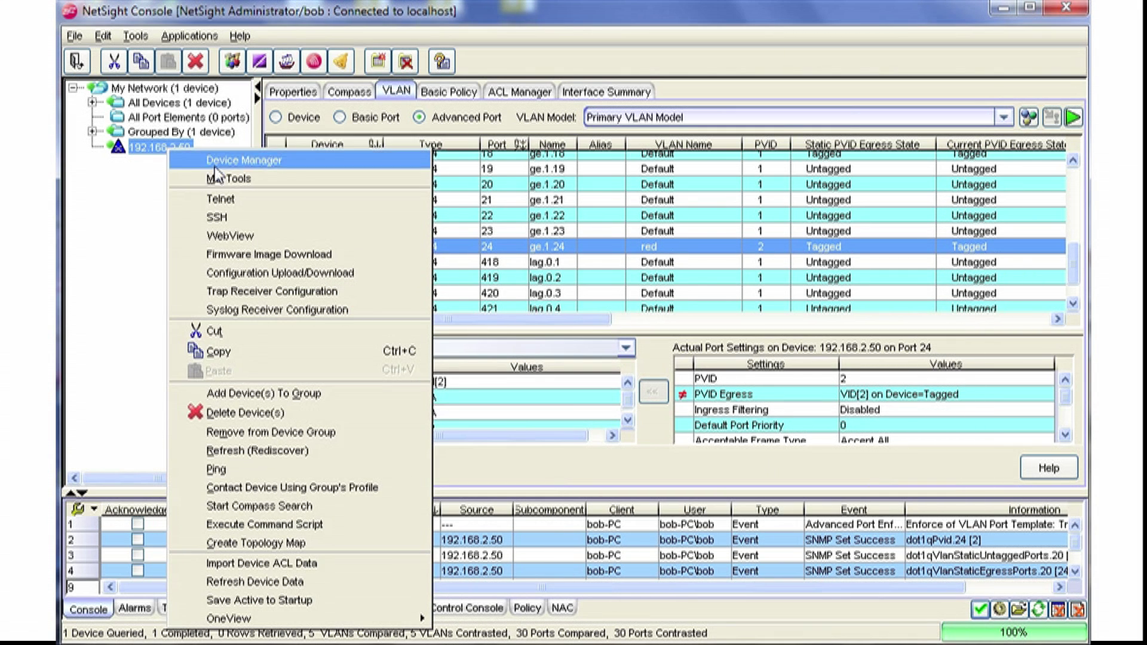
Telnet to the switch, log in, and run 'show vlan portinfo port ge.1.24'.
click(237, 192)
text(admin)
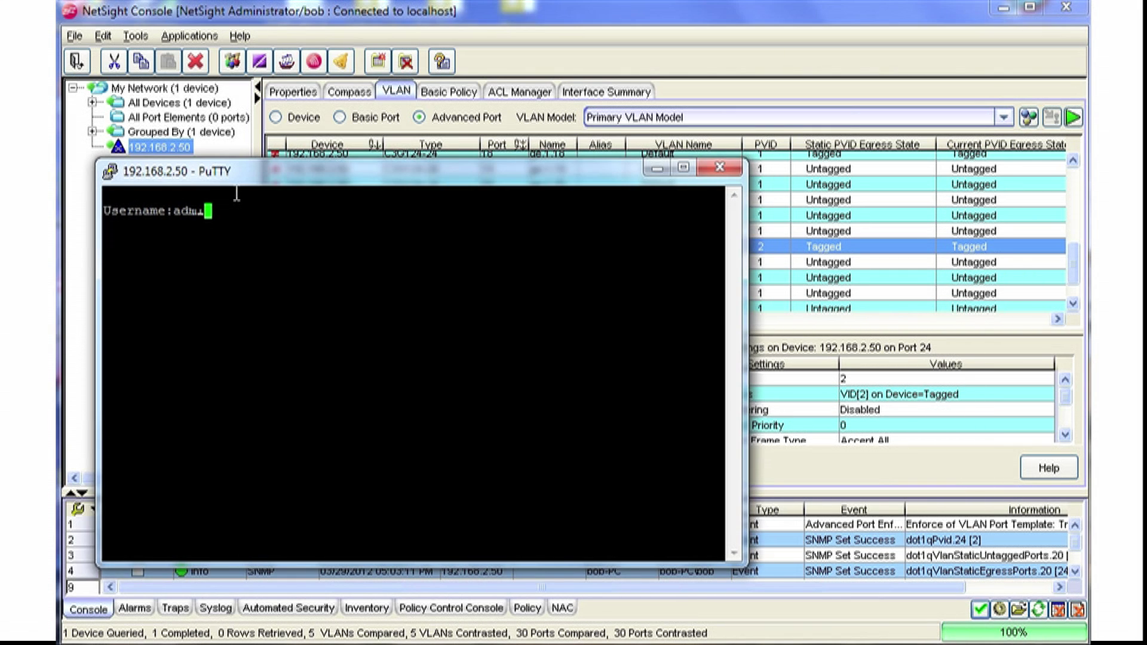
key(Return)
key(Return)
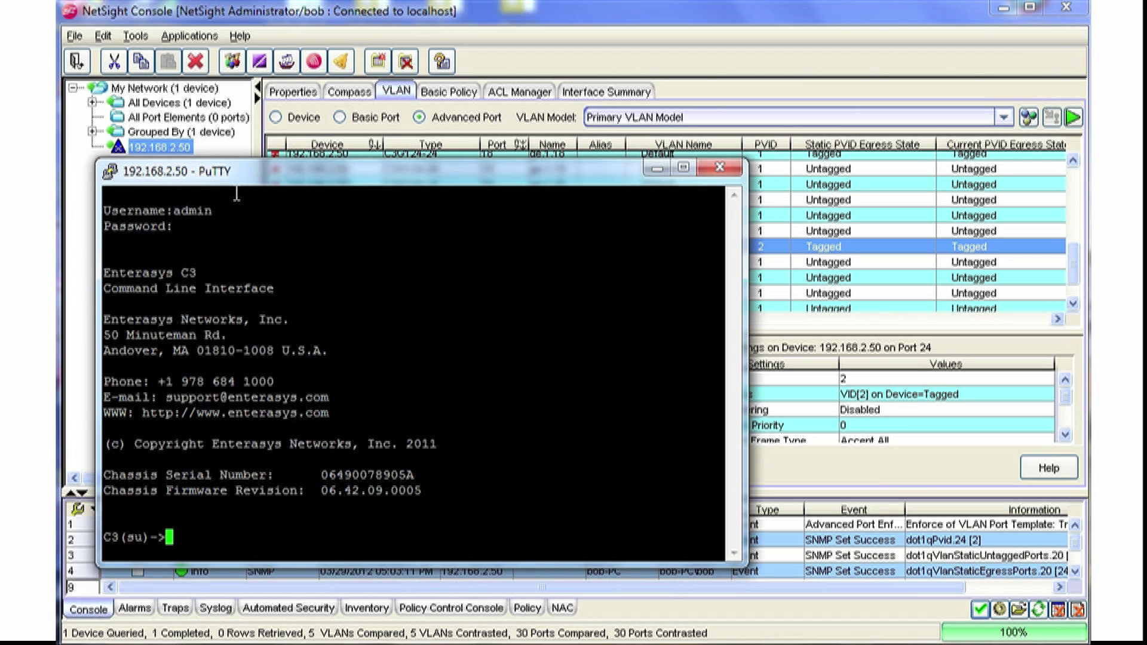
text(show p)
key(BackSpace)
text(vlan )
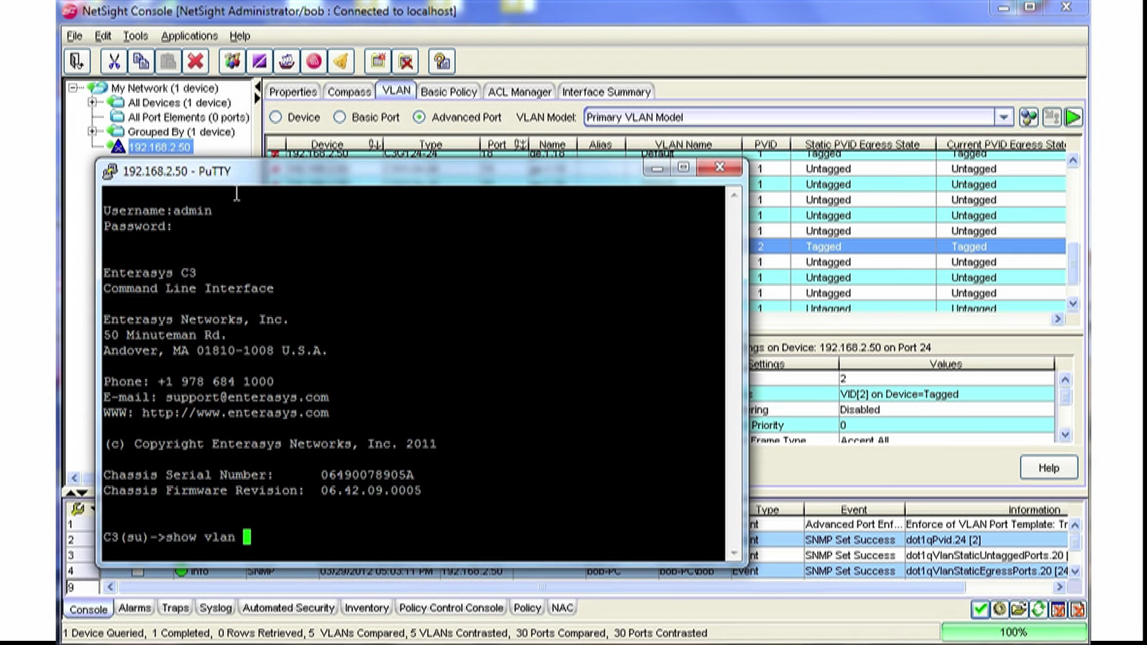
text(portinfo )
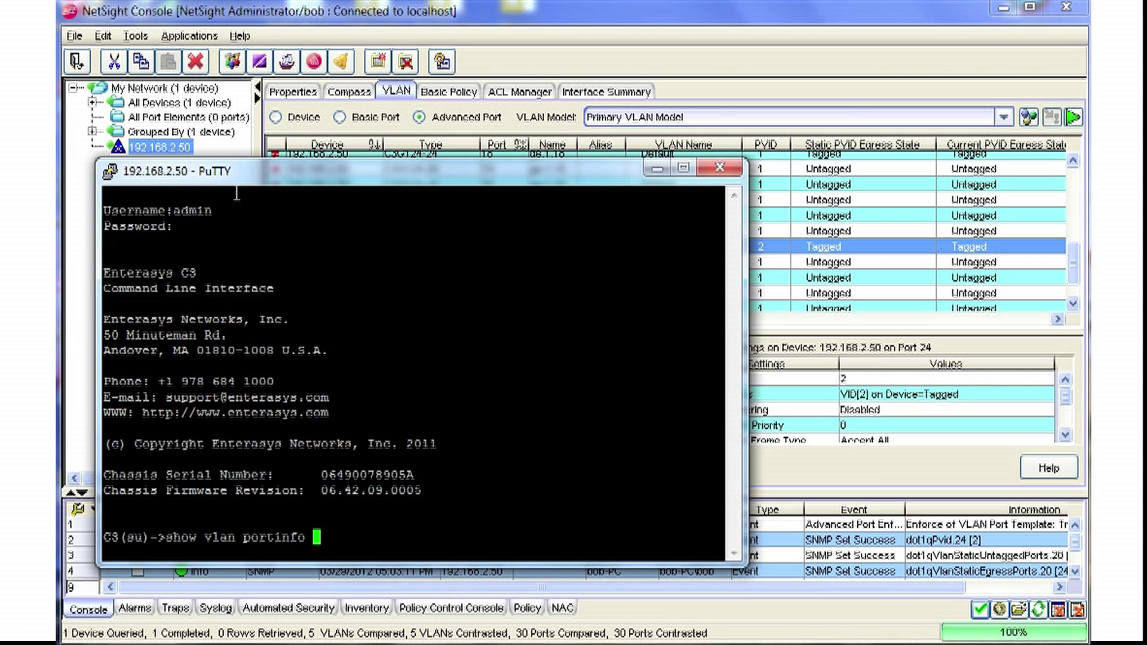
text(port ge.1.2)
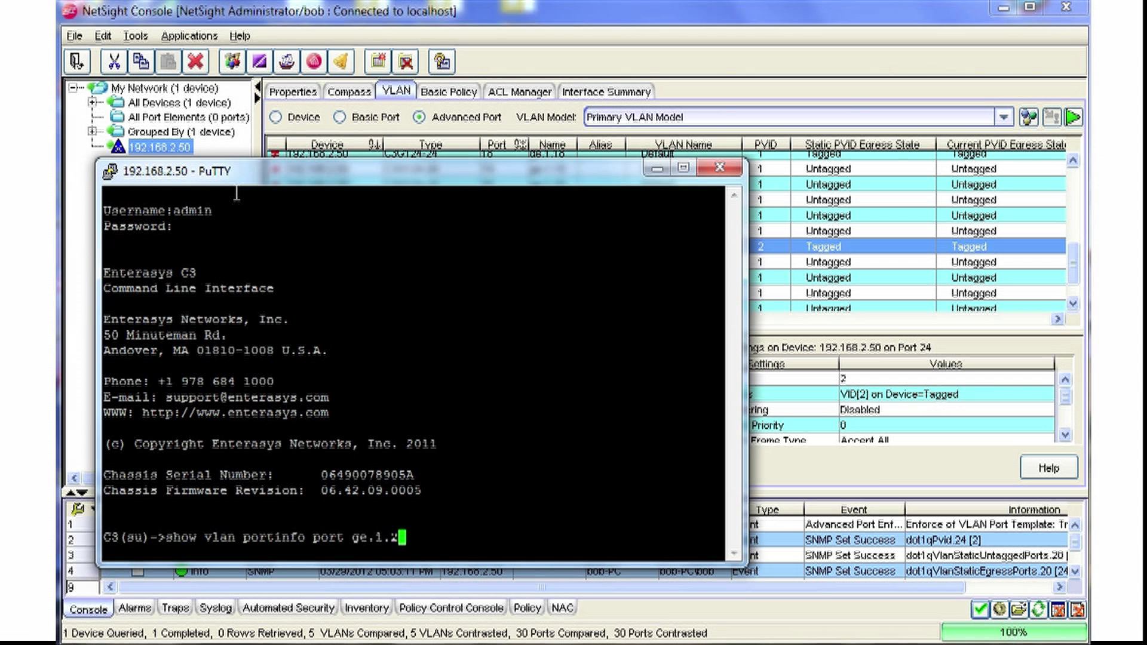
text(4)
key(Return)
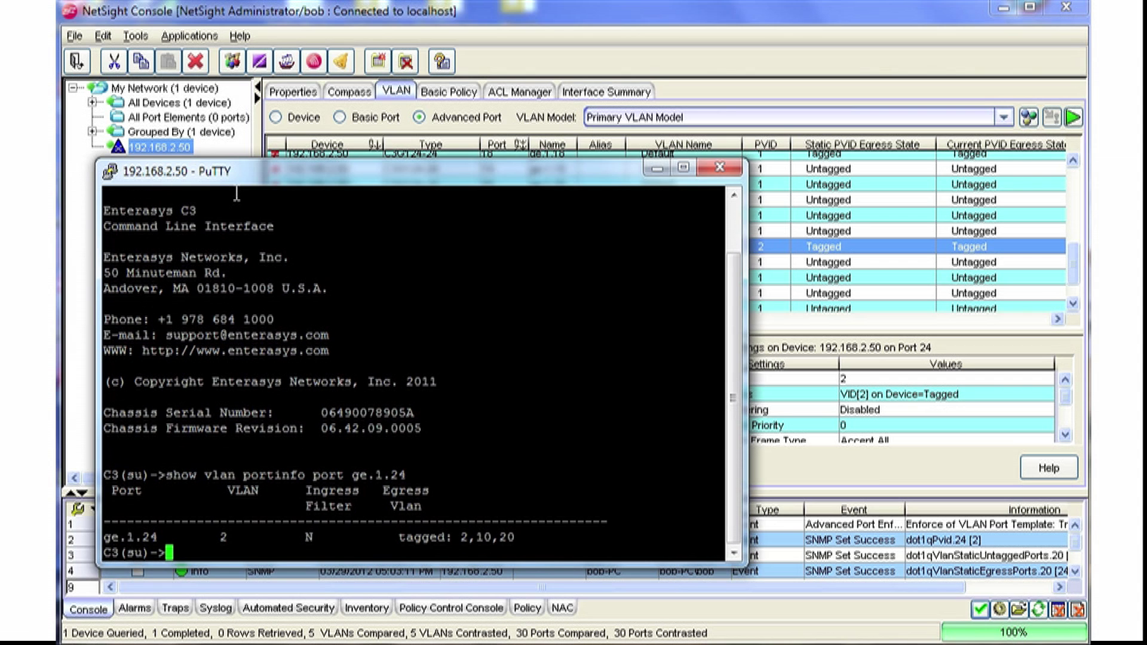